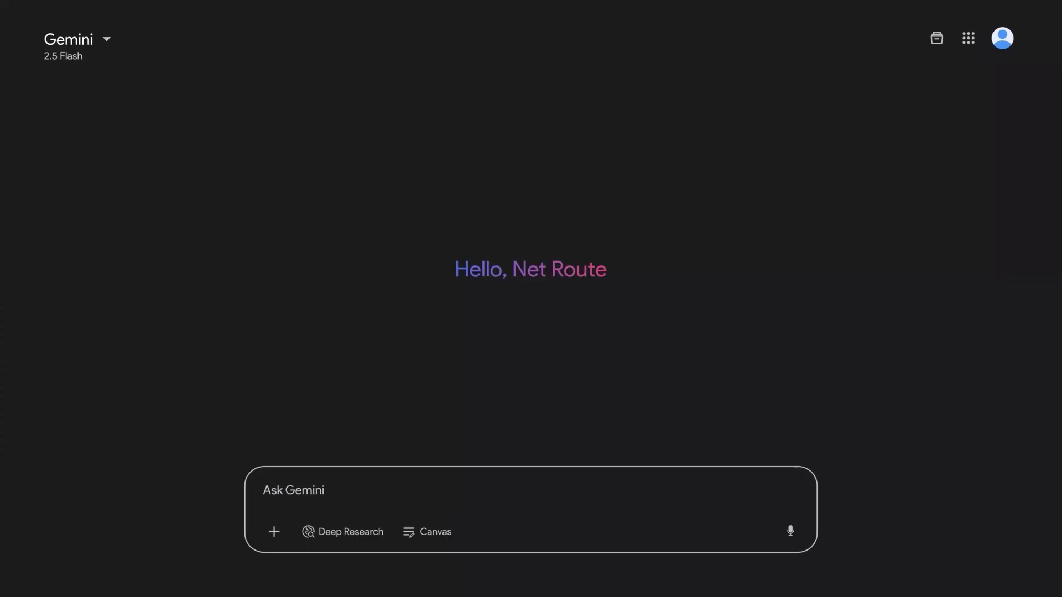
Enter the prompt 'Create me a Giant Gundam Unicorn metallic in Singapore'
{"action": "type", "text": "Create me a Giant Gundam Unicorn metallic in Singapore"}
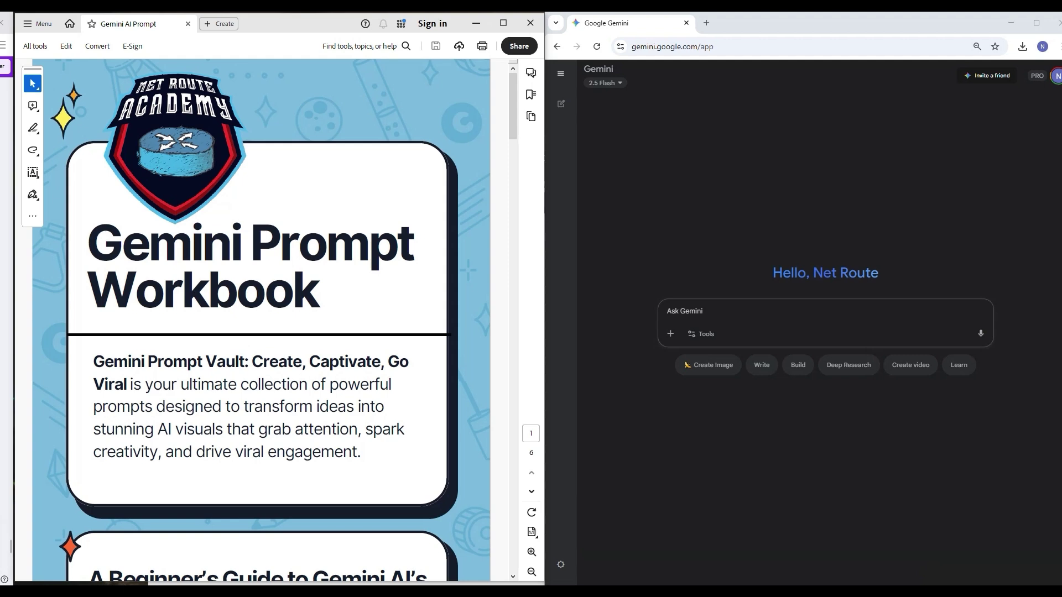
Scroll the workbook to page 2's keychain collectible figure prompt and its sample photo
{"action": "scroll", "coordinate": [260, 320], "scroll_direction": "down", "scroll_amount": 15}
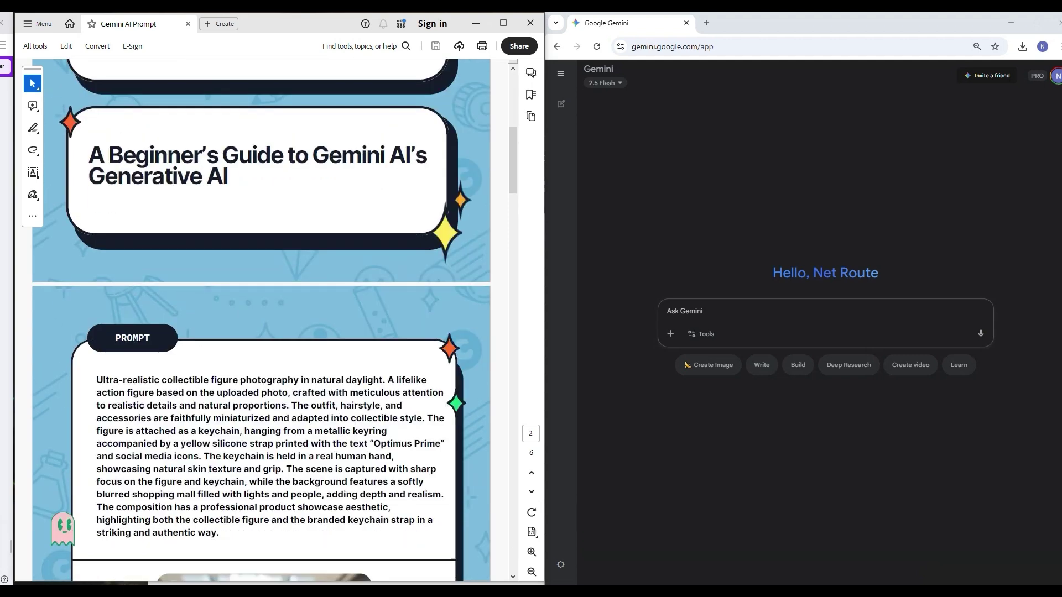
{"action": "scroll", "coordinate": [260, 321], "scroll_direction": "down", "scroll_amount": 3}
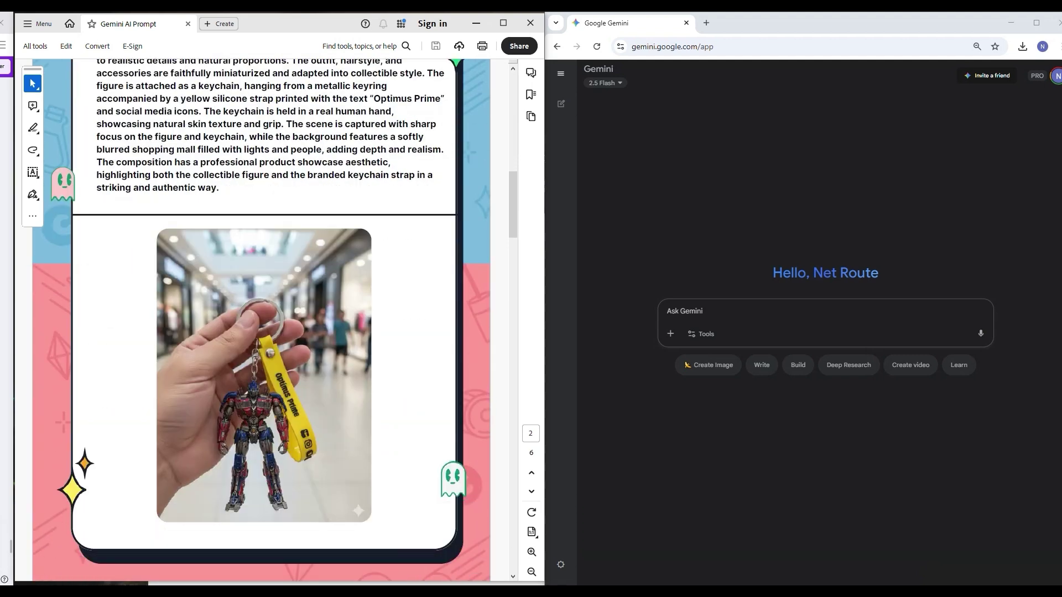
{"action": "scroll", "coordinate": [260, 320], "scroll_direction": "up", "scroll_amount": 3}
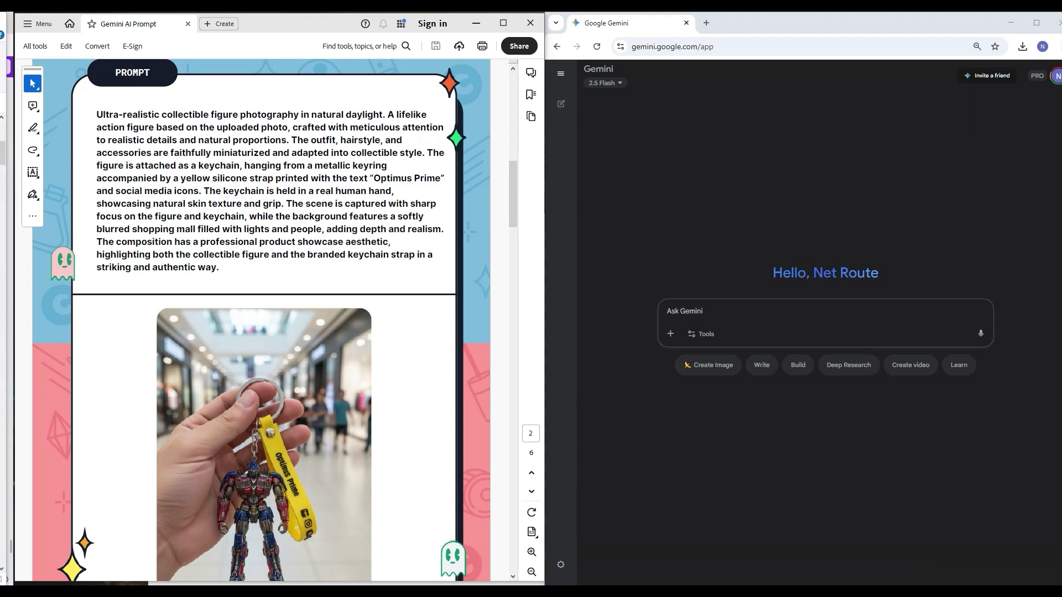
Attach the Zapdos image to the chat and copy the workbook's keychain prompt paragraph
{"action": "left_click_drag", "start_coordinate": [264, 443], "coordinate": [774, 321]}
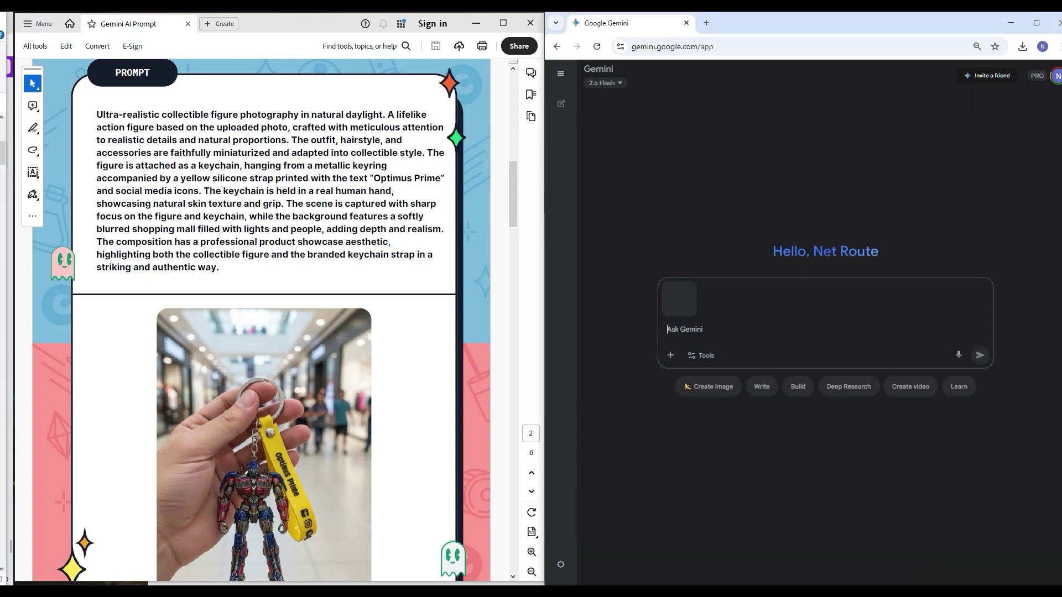
{"action": "scroll", "coordinate": [260, 321], "scroll_direction": "up", "scroll_amount": 2}
{"action": "left_click_drag", "start_coordinate": [97, 167], "coordinate": [221, 320]}
{"action": "right_click", "coordinate": [221, 237]}
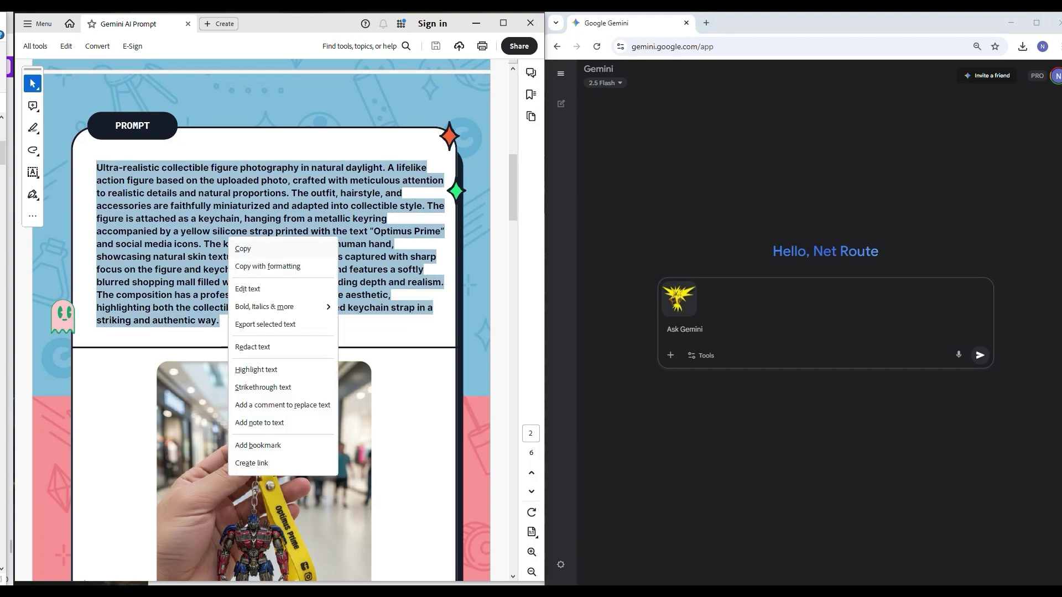
{"action": "left_click", "coordinate": [238, 246]}
Paste the keychain prompt into the Gemini message box and send it with the image
{"action": "left_click", "coordinate": [677, 330]}
{"action": "right_click", "coordinate": [677, 330]}
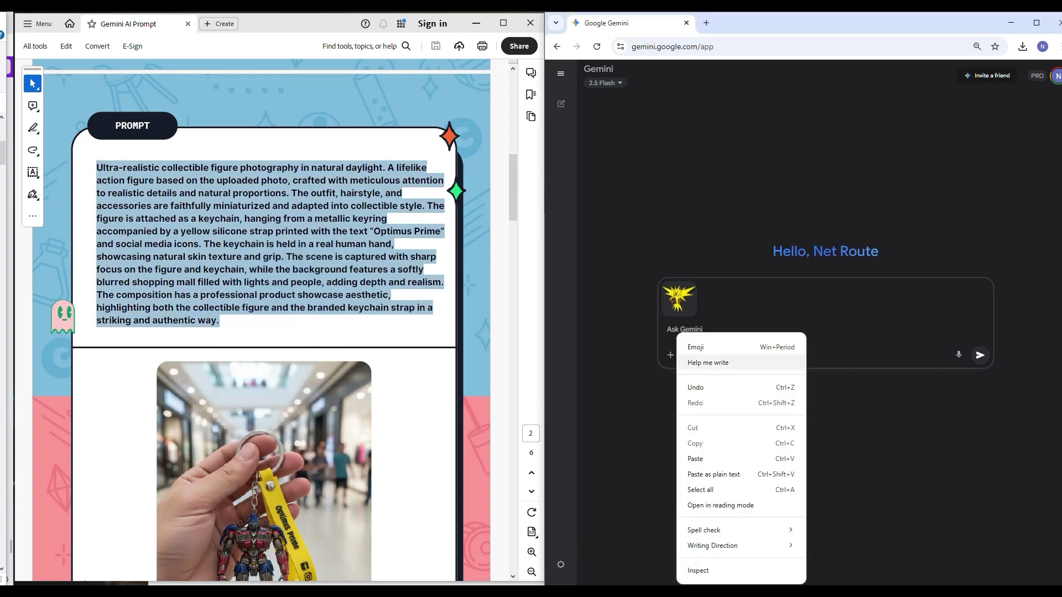
{"action": "left_click", "coordinate": [713, 459]}
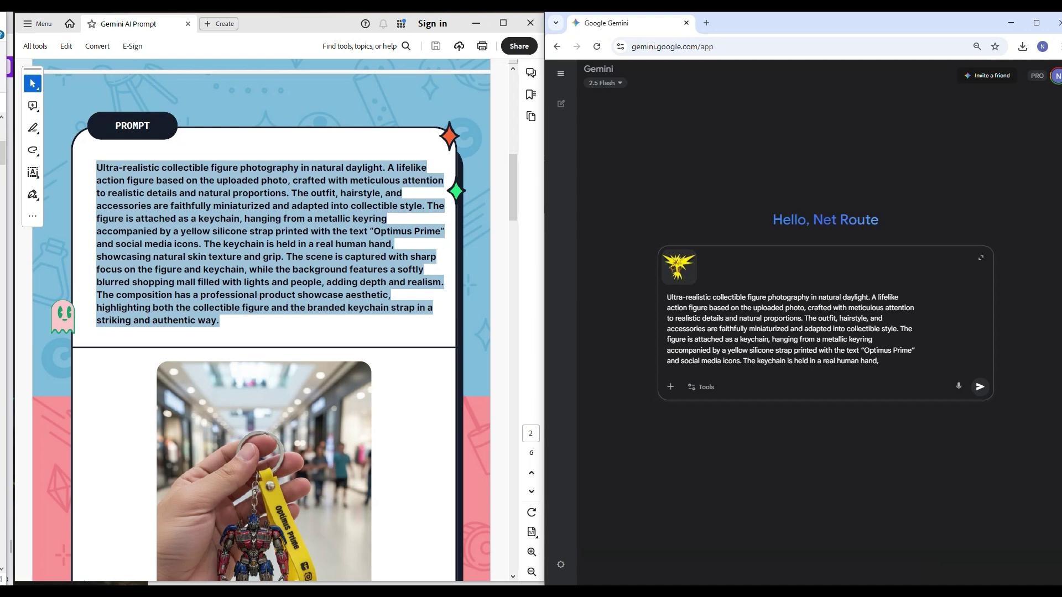
{"action": "left_click", "coordinate": [979, 386]}
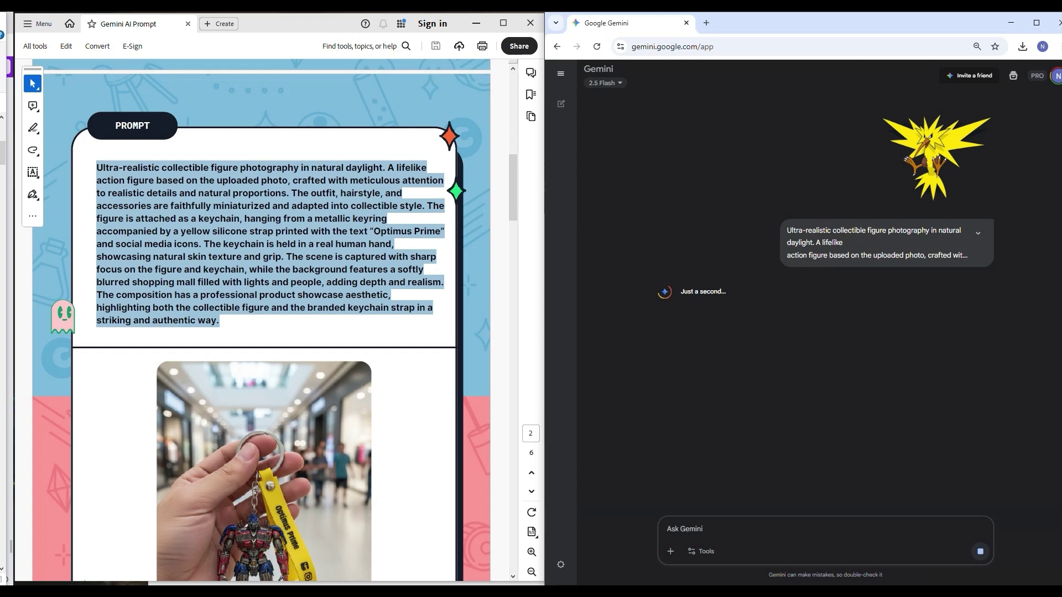
View the generated Zapdos keychain photo with the 'Optimus Prime' strap at full size
{"action": "scroll", "coordinate": [276, 321], "scroll_direction": "down", "scroll_amount": 1}
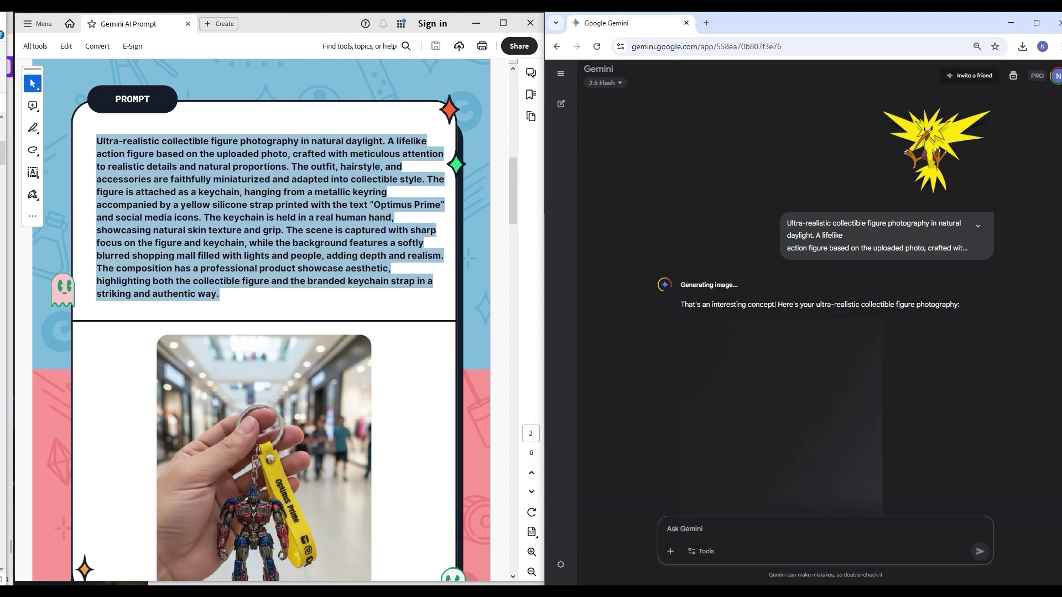
{"action": "left_click", "coordinate": [781, 400]}
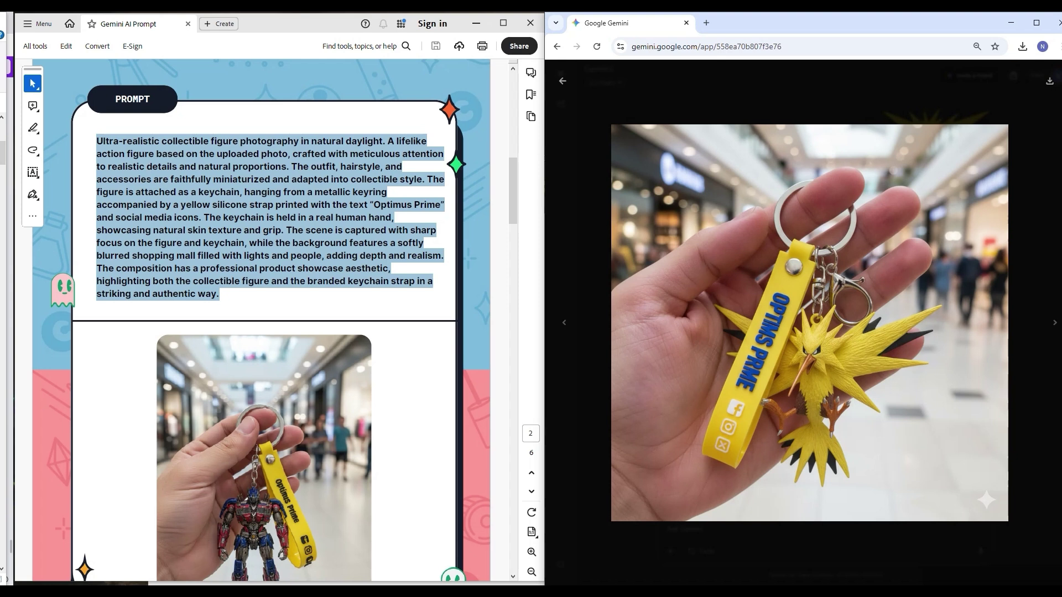
Edit the sent prompt, replacing 'Optimus Prime' with 'ZAPDOS', and resubmit it
{"action": "left_click", "coordinate": [562, 81]}
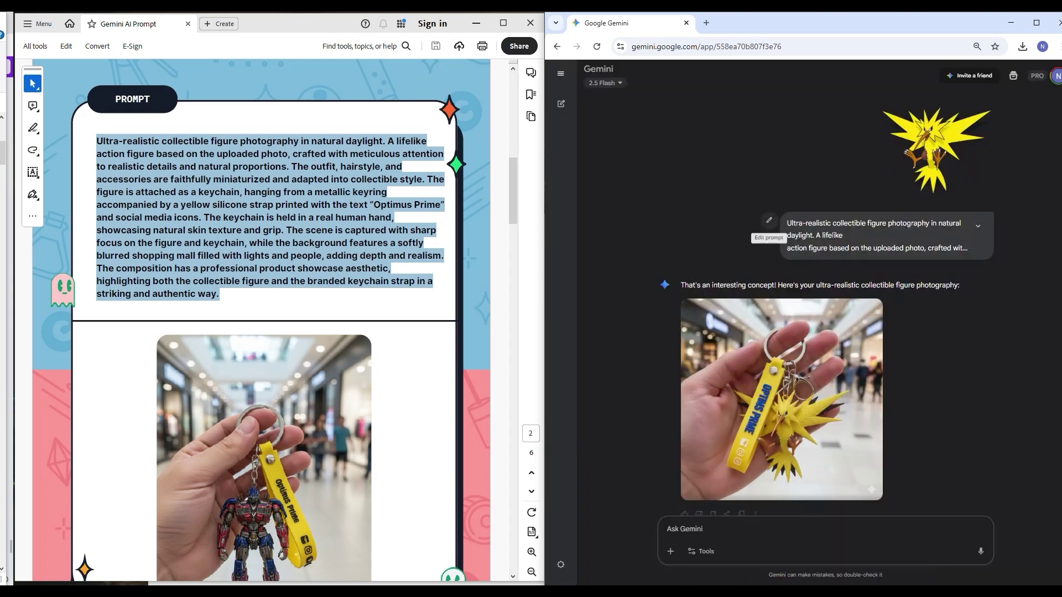
{"action": "left_click", "coordinate": [768, 223]}
{"action": "scroll", "coordinate": [819, 321], "scroll_direction": "down", "scroll_amount": 1}
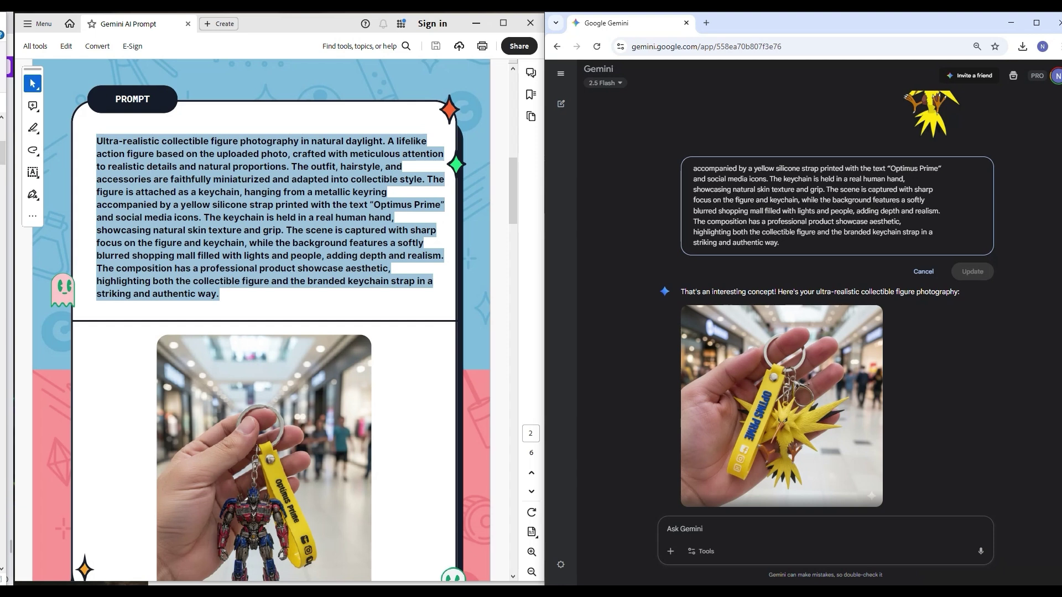
{"action": "left_click_drag", "start_coordinate": [890, 168], "coordinate": [938, 221]}
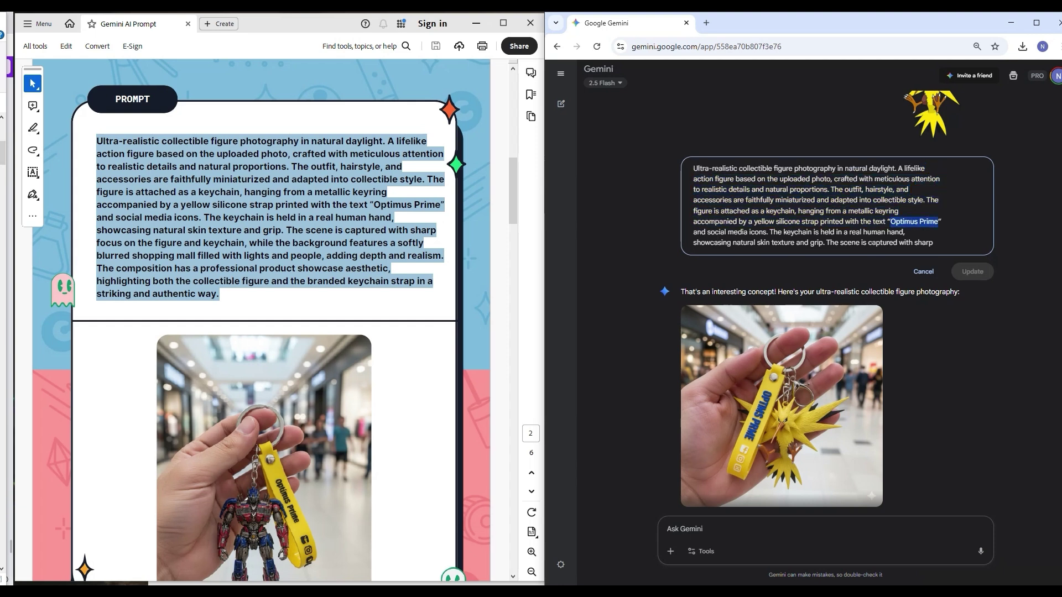
{"action": "type", "text": "ZAPDO"}
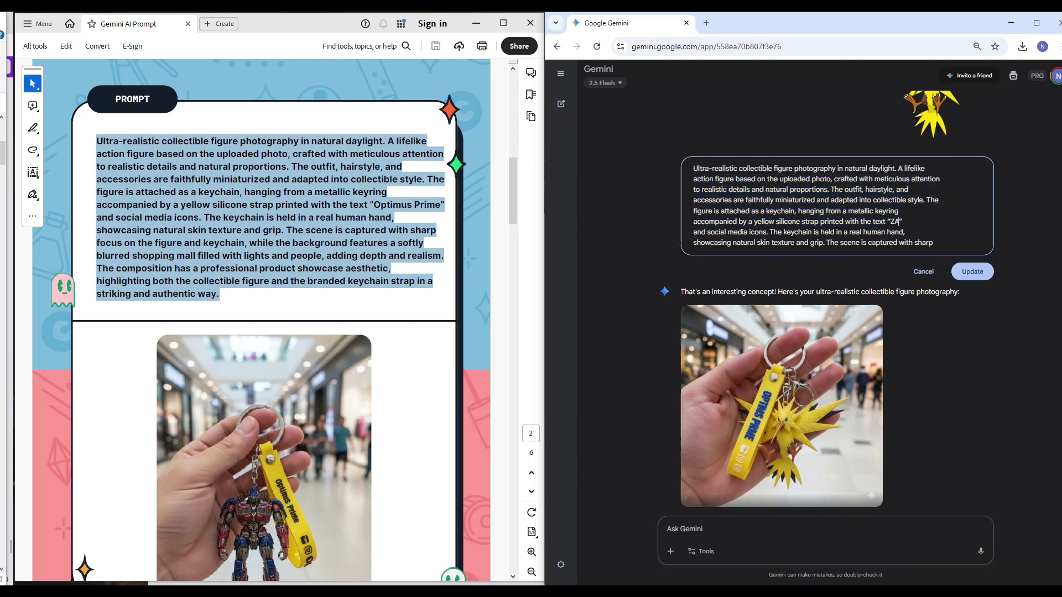
{"action": "type", "text": "S"}
{"action": "key", "text": "Return"}
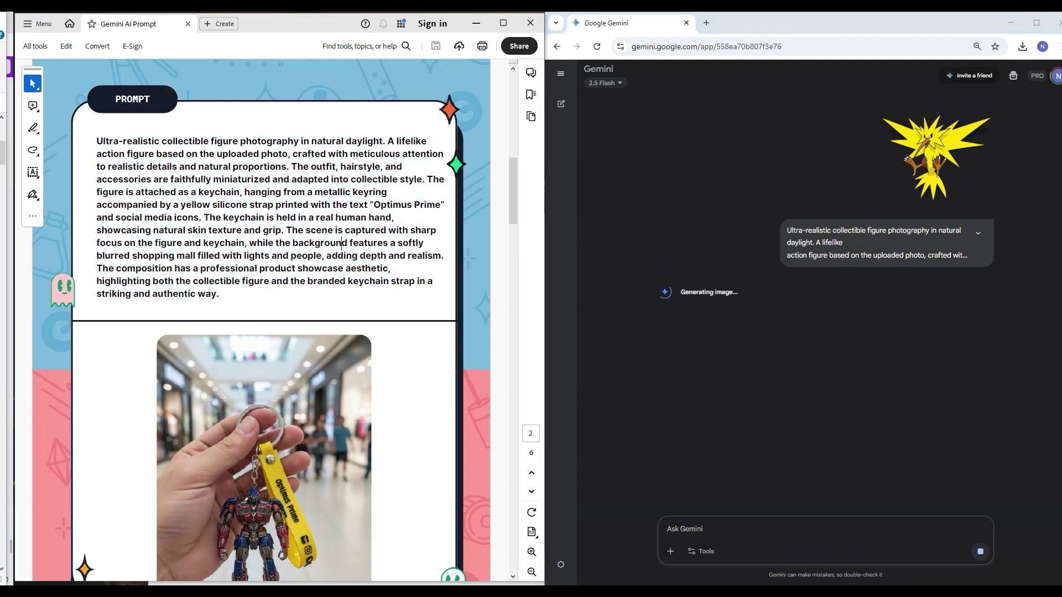
View the regenerated keychain photo with the 'ZAPDOS' strap full size, then return to the chat
{"action": "scroll", "coordinate": [261, 321], "scroll_direction": "down", "scroll_amount": 10}
{"action": "scroll", "coordinate": [261, 321], "scroll_direction": "down", "scroll_amount": 3}
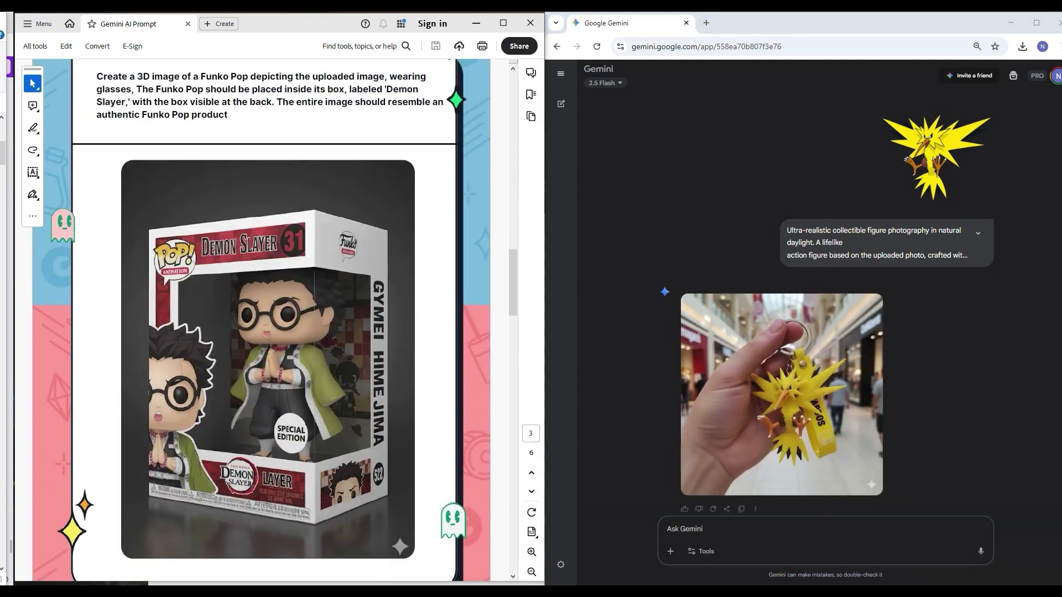
{"action": "left_click", "coordinate": [781, 394]}
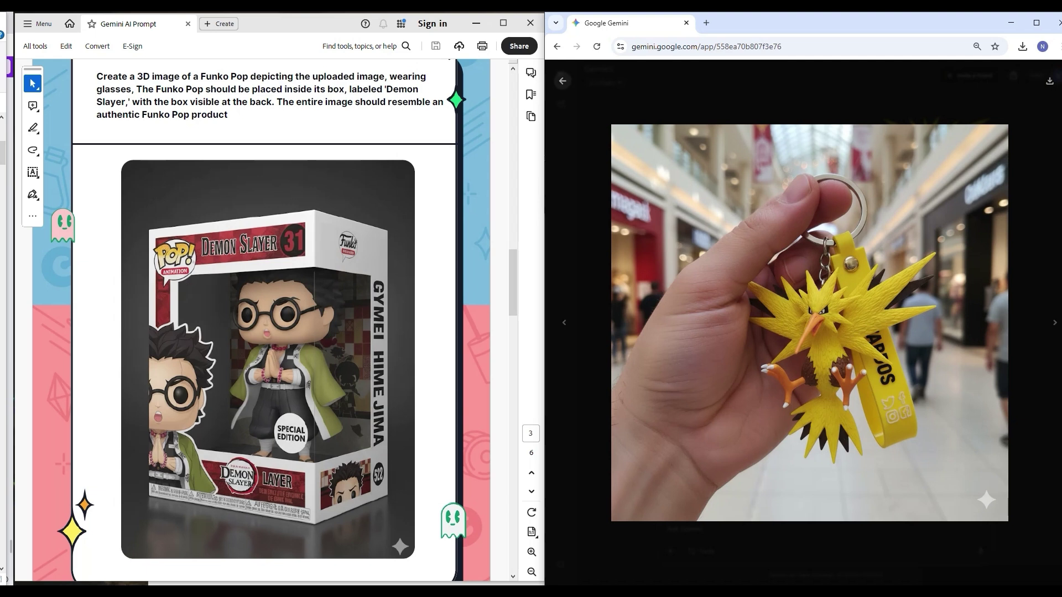
{"action": "left_click", "coordinate": [562, 81]}
{"action": "scroll", "coordinate": [264, 332], "scroll_direction": "up", "scroll_amount": 1}
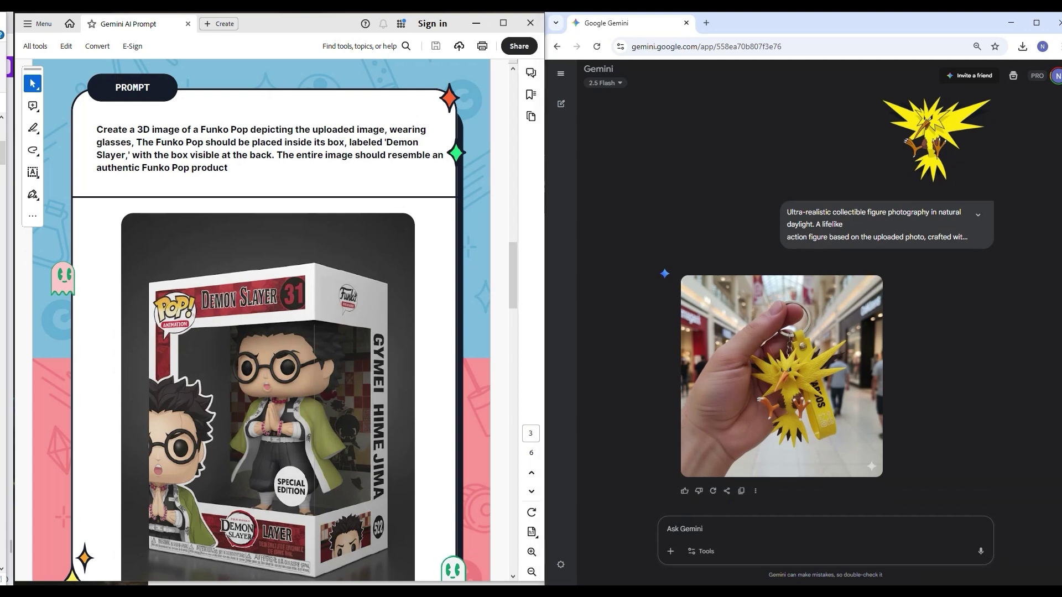
Copy the workbook's Funko Pop prompt paragraph and paste it into Gemini's message box
{"action": "triple_click", "coordinate": [110, 130]}
{"action": "right_click", "coordinate": [212, 161]}
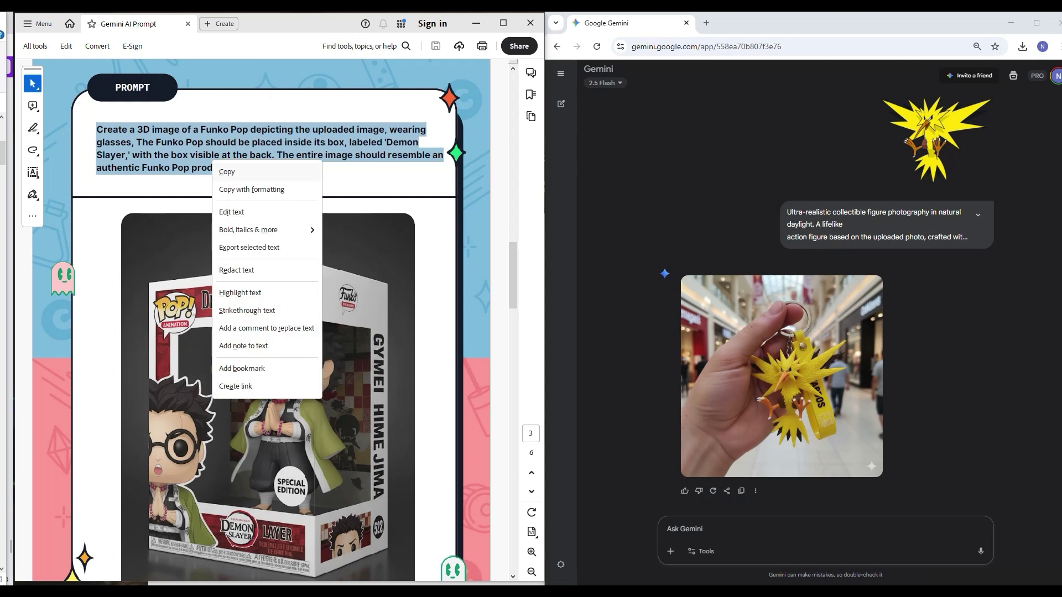
{"action": "left_click", "coordinate": [227, 171]}
{"action": "left_click", "coordinate": [719, 529]}
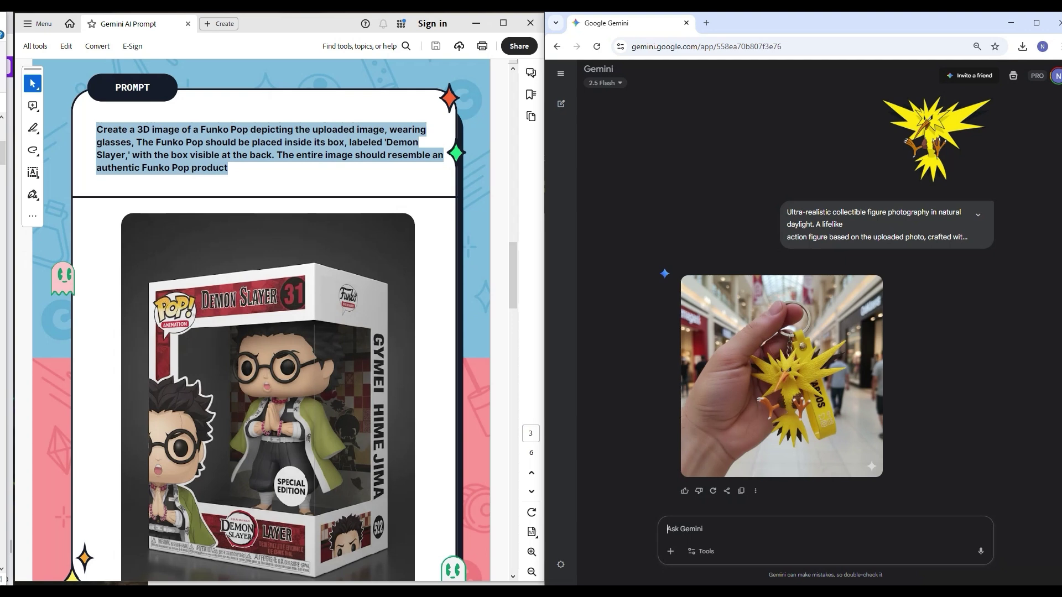
{"action": "right_click", "coordinate": [688, 531]}
{"action": "left_click", "coordinate": [719, 405]}
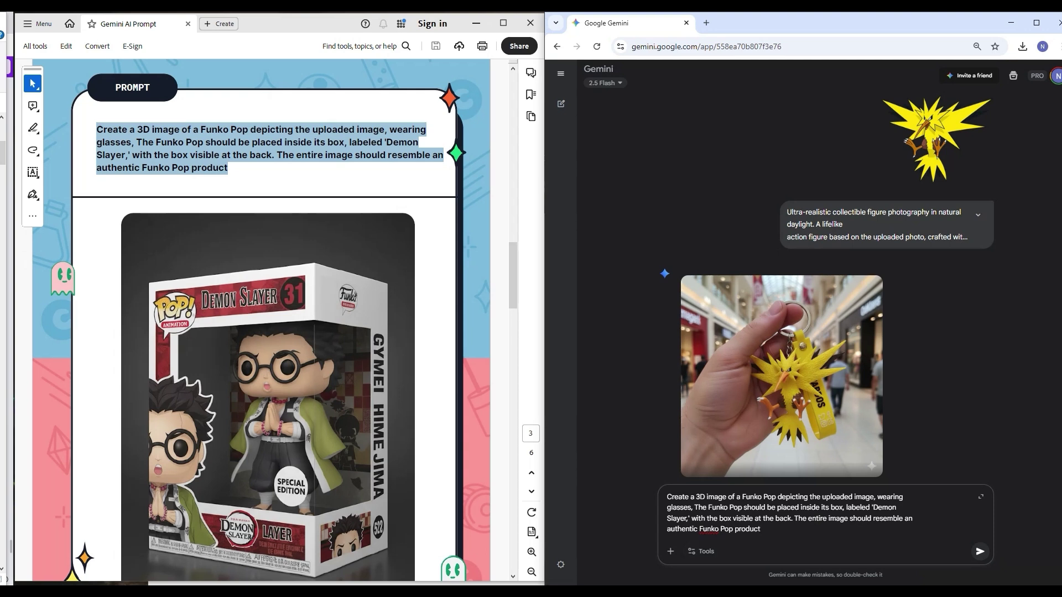
Attach the Chiikawa image to the pasted Funko Pop prompt
{"action": "key", "text": "shift+Up"}
{"action": "key", "text": "shift+Up"}
{"action": "key", "text": "shift+Up"}
{"action": "key", "text": "shift+Home"}
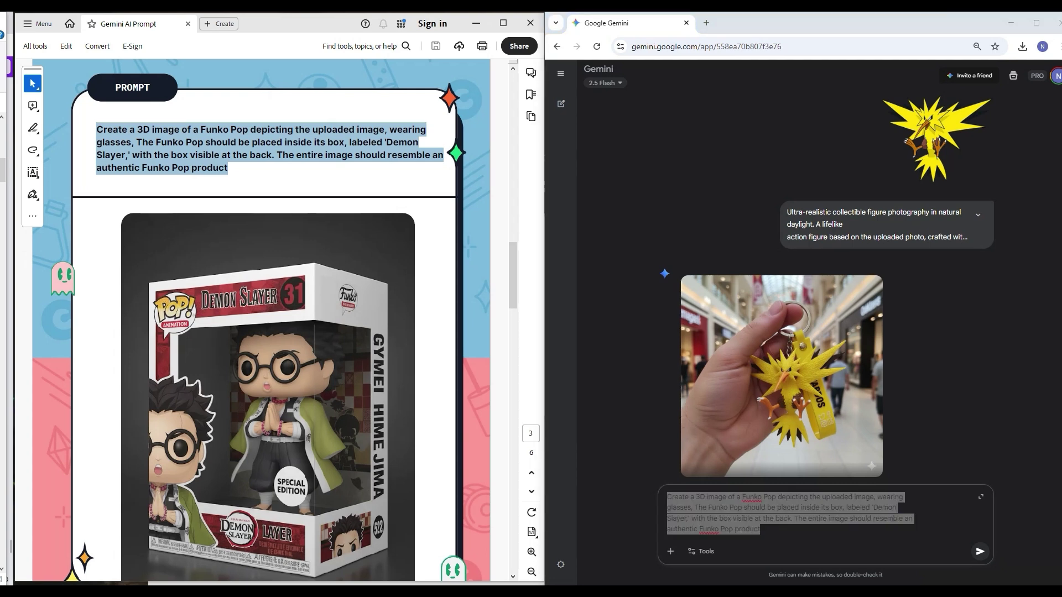
{"action": "left_click_drag", "start_coordinate": [806, 580], "coordinate": [805, 531]}
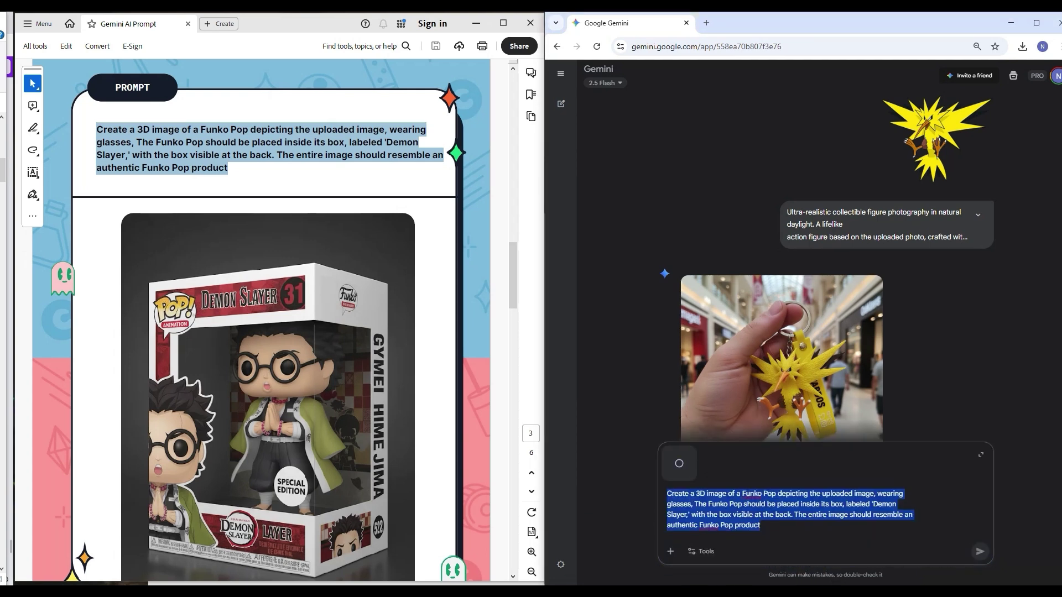
Replace the 'Demon Slayer' box label in the prompt with CHIIKAWA
{"action": "left_click", "coordinate": [822, 504]}
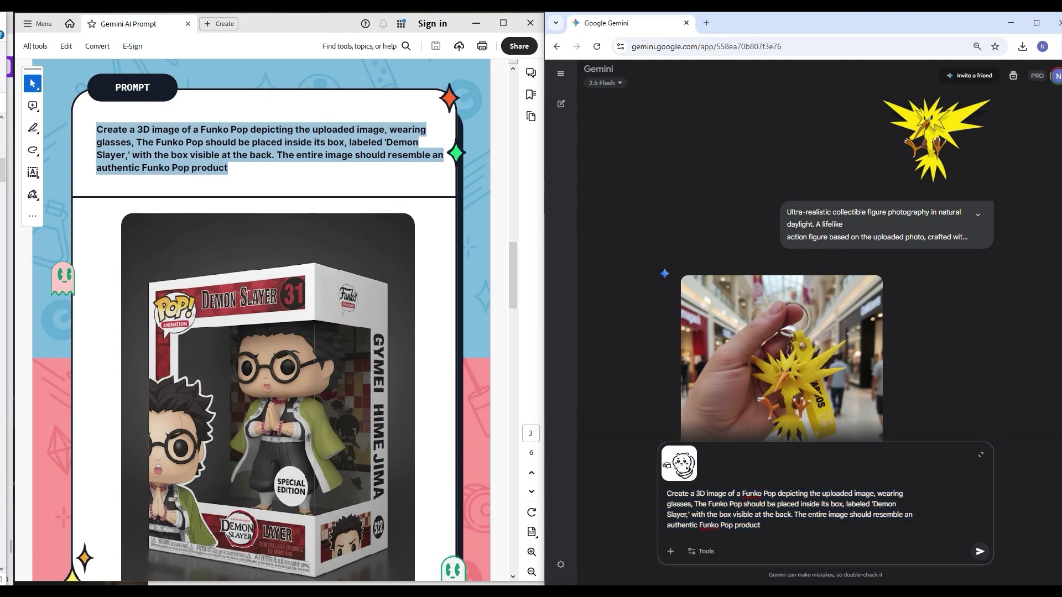
{"action": "left_click_drag", "start_coordinate": [872, 504], "coordinate": [687, 514]}
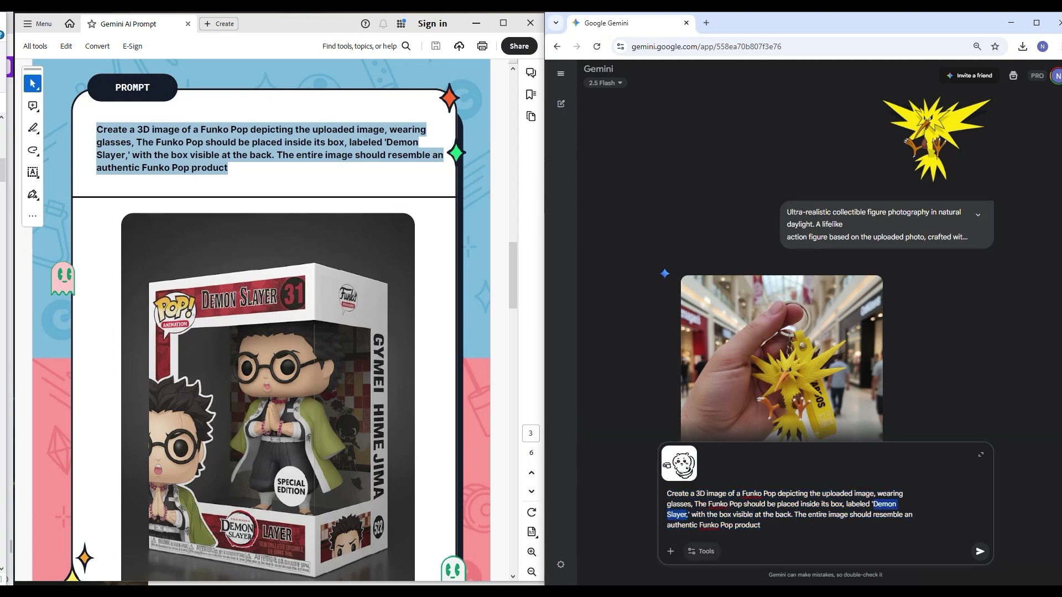
{"action": "type", "text": "CHIIKAW"}
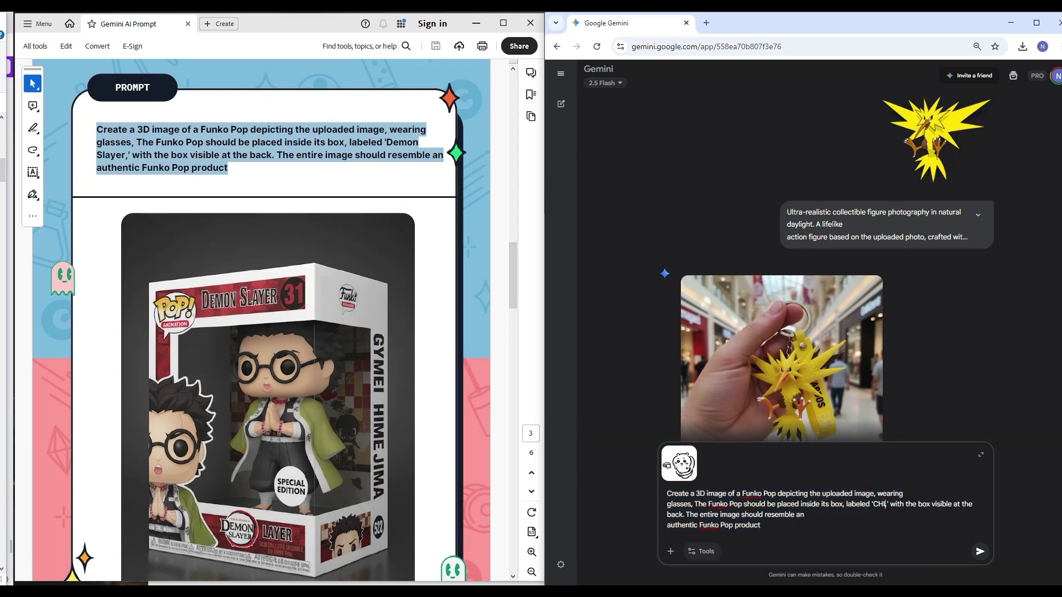
{"action": "type", "text": "A"}
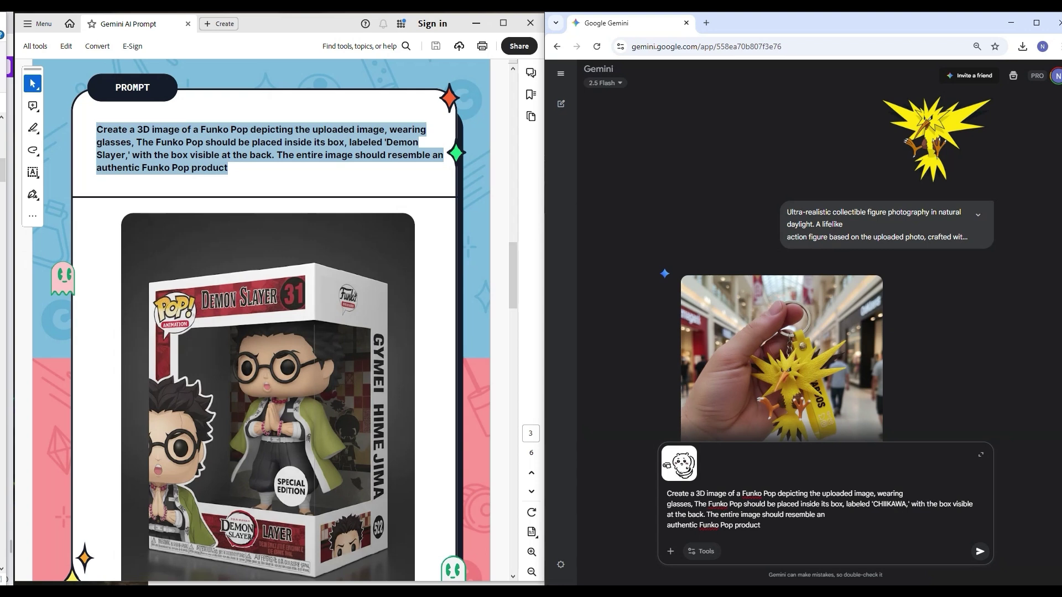